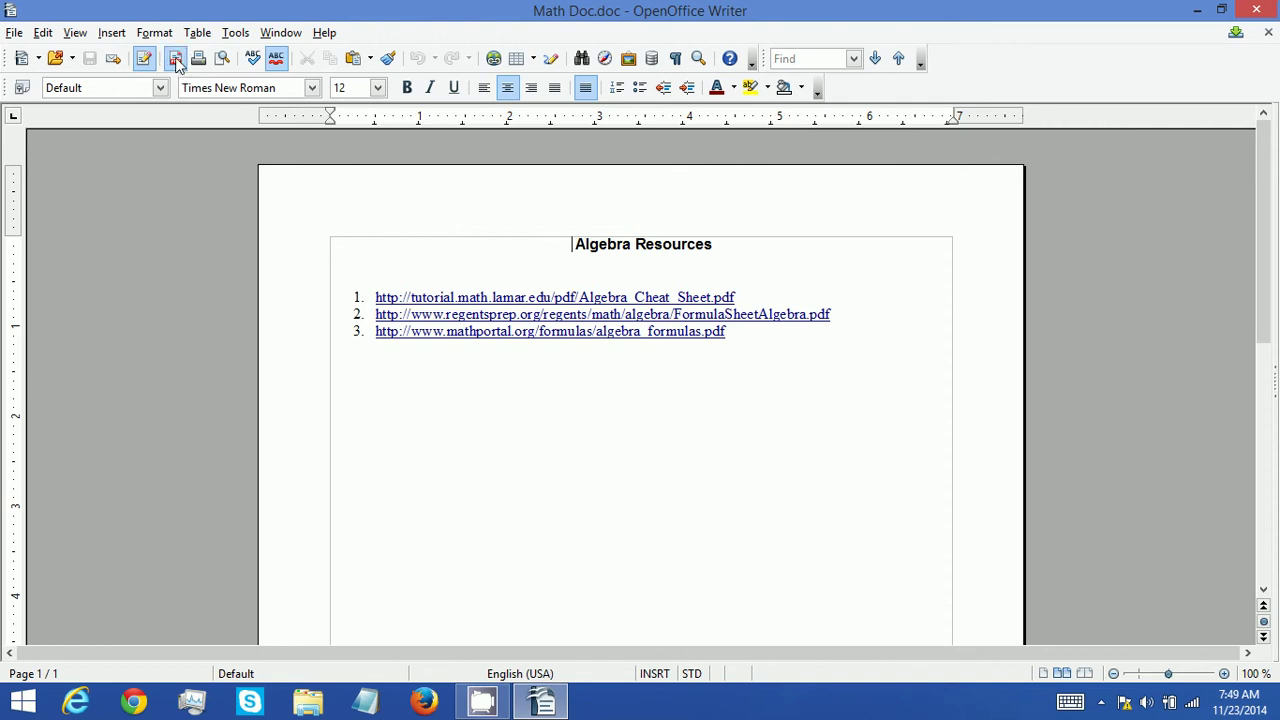
- Minimize the Writer document window to clear the screen
{"action": "left_click", "coordinate": [1199, 10]}
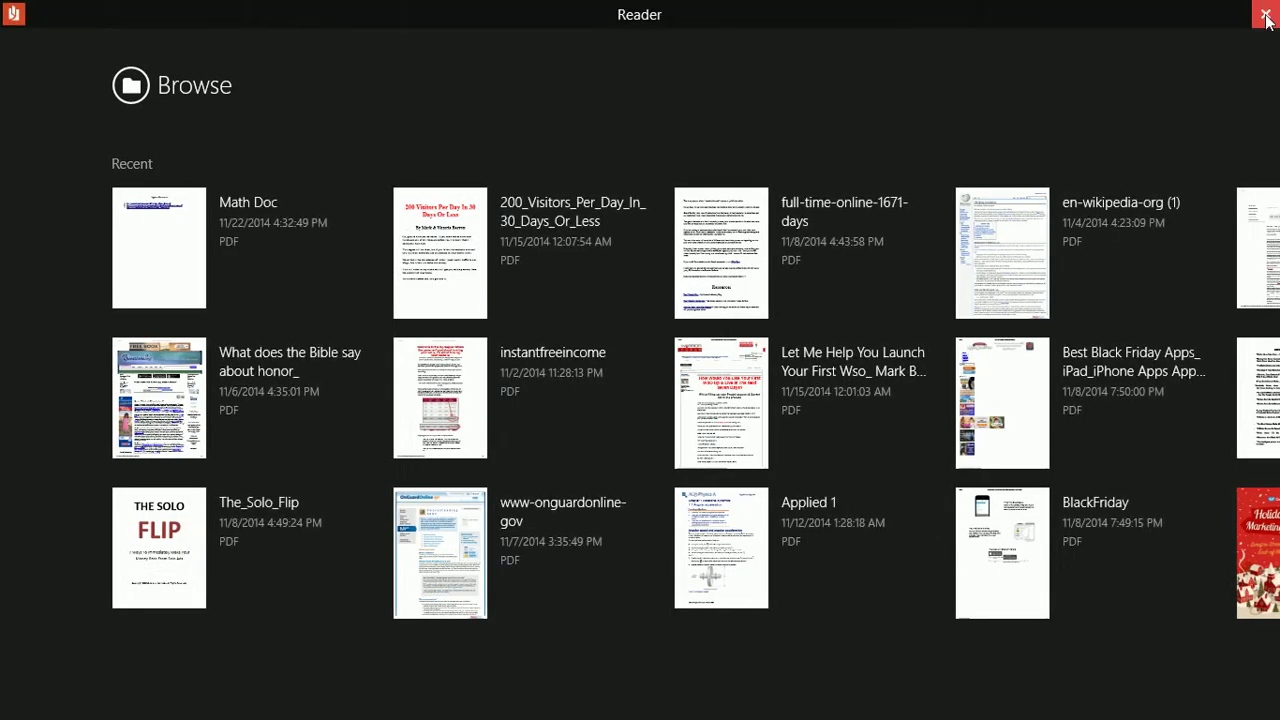
- Close Reader and open Math Doc.pdf from the desktop with Firefox
{"action": "left_click", "coordinate": [1266, 16]}
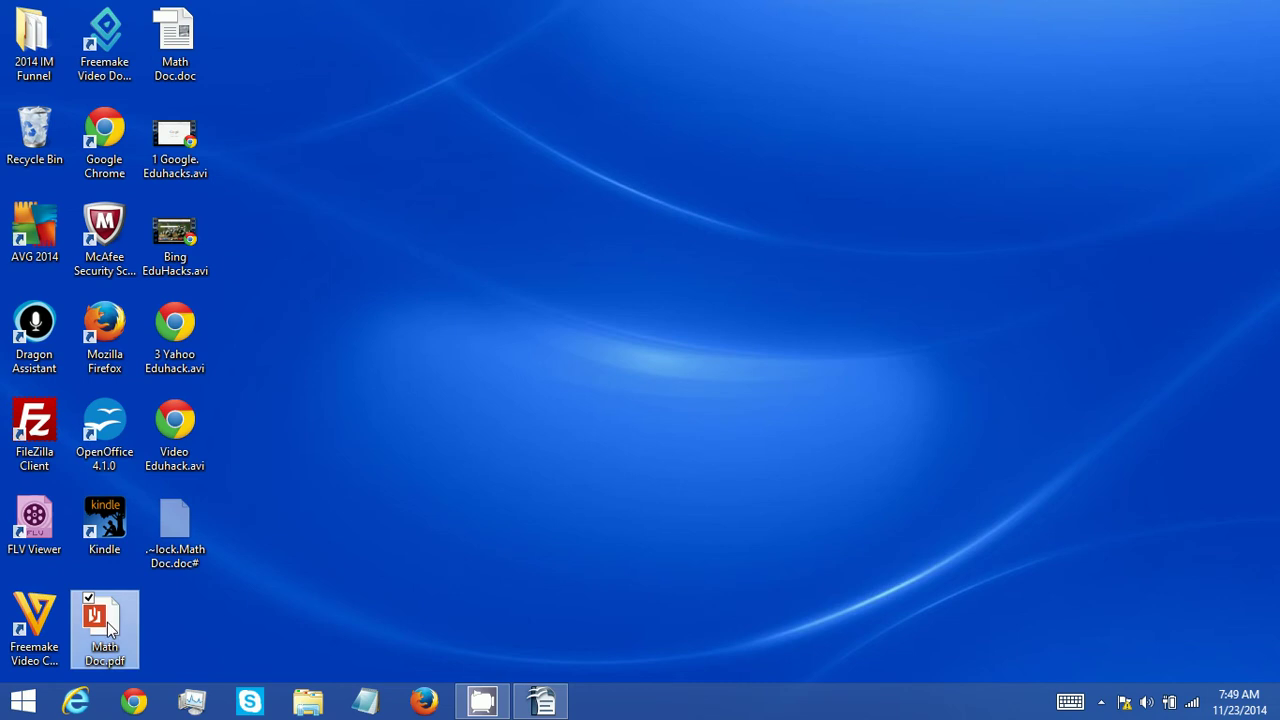
{"action": "right_click", "coordinate": [106, 622]}
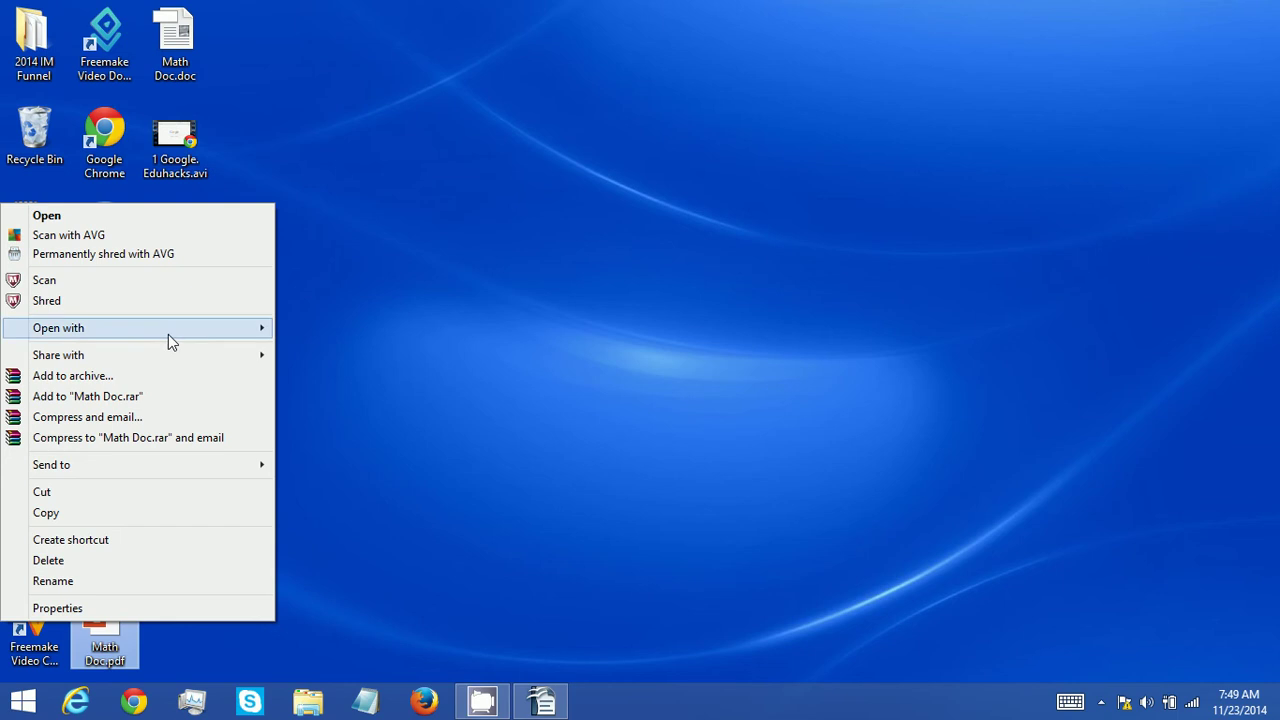
{"action": "mouse_move", "coordinate": [140, 328]}
{"action": "left_click", "coordinate": [328, 346]}
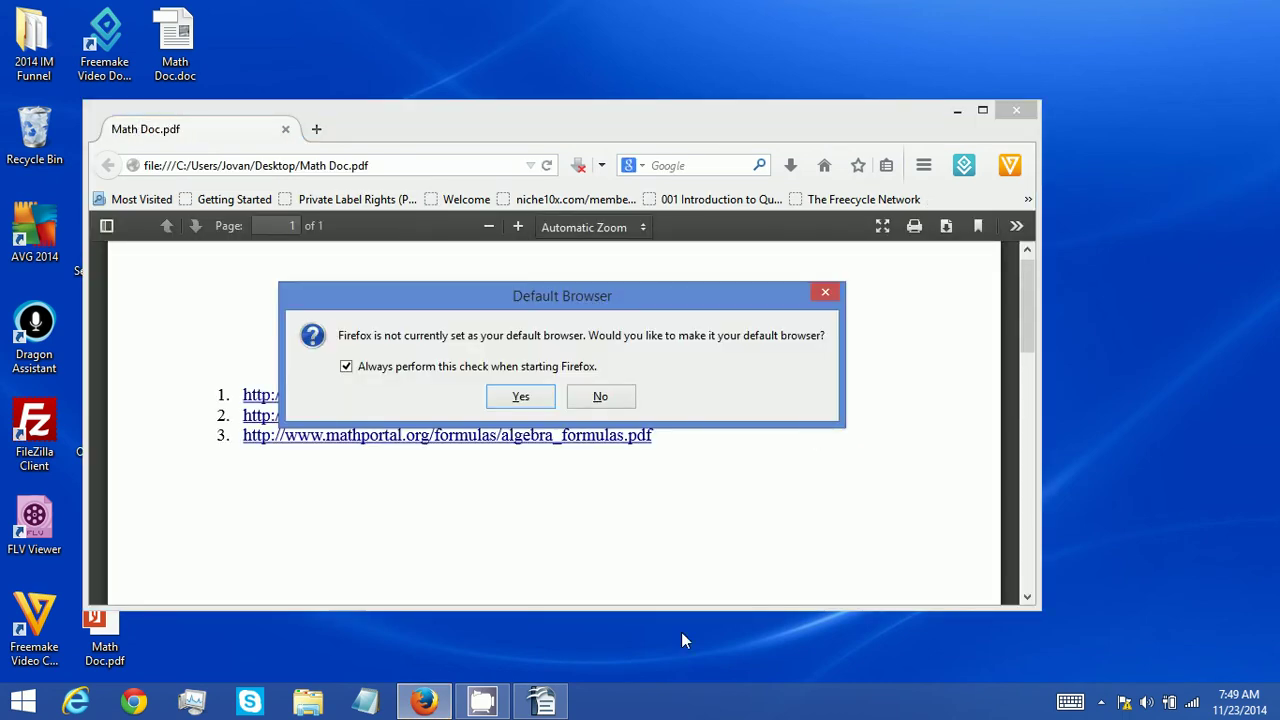
- Dismiss the default-browser prompt and maximize the Firefox window
{"action": "left_click", "coordinate": [826, 296]}
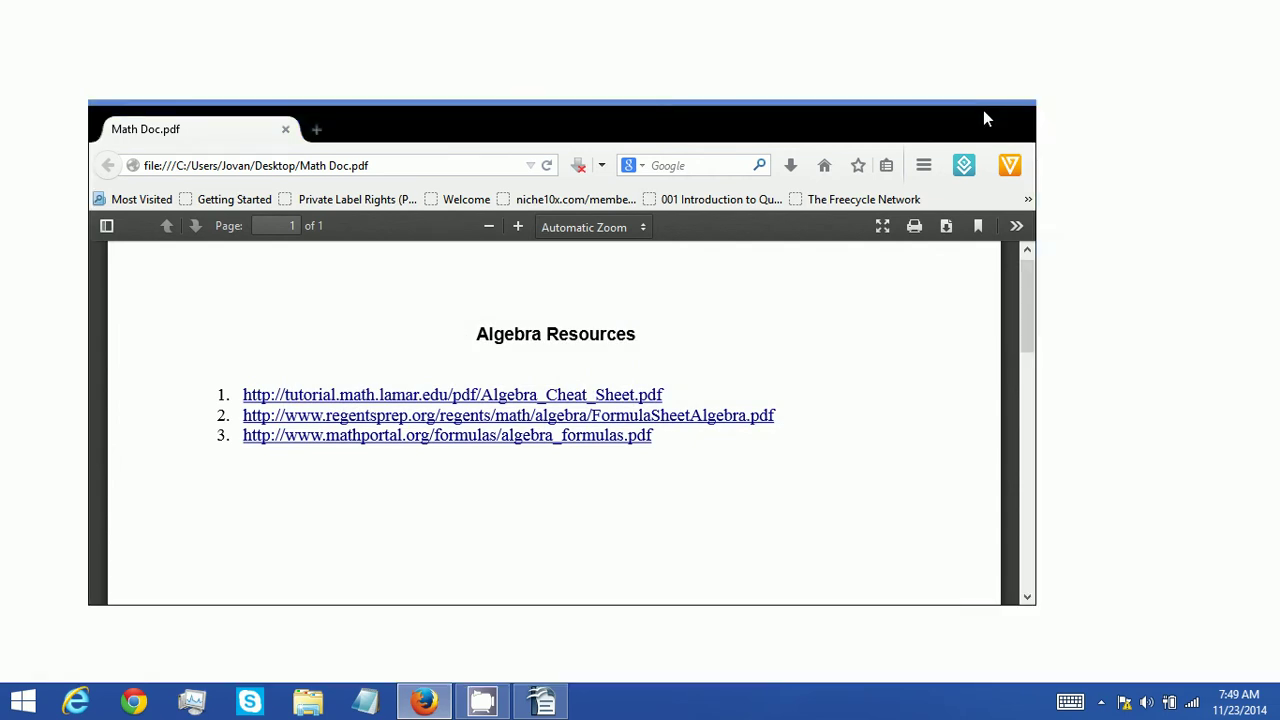
{"action": "left_click", "coordinate": [983, 112]}
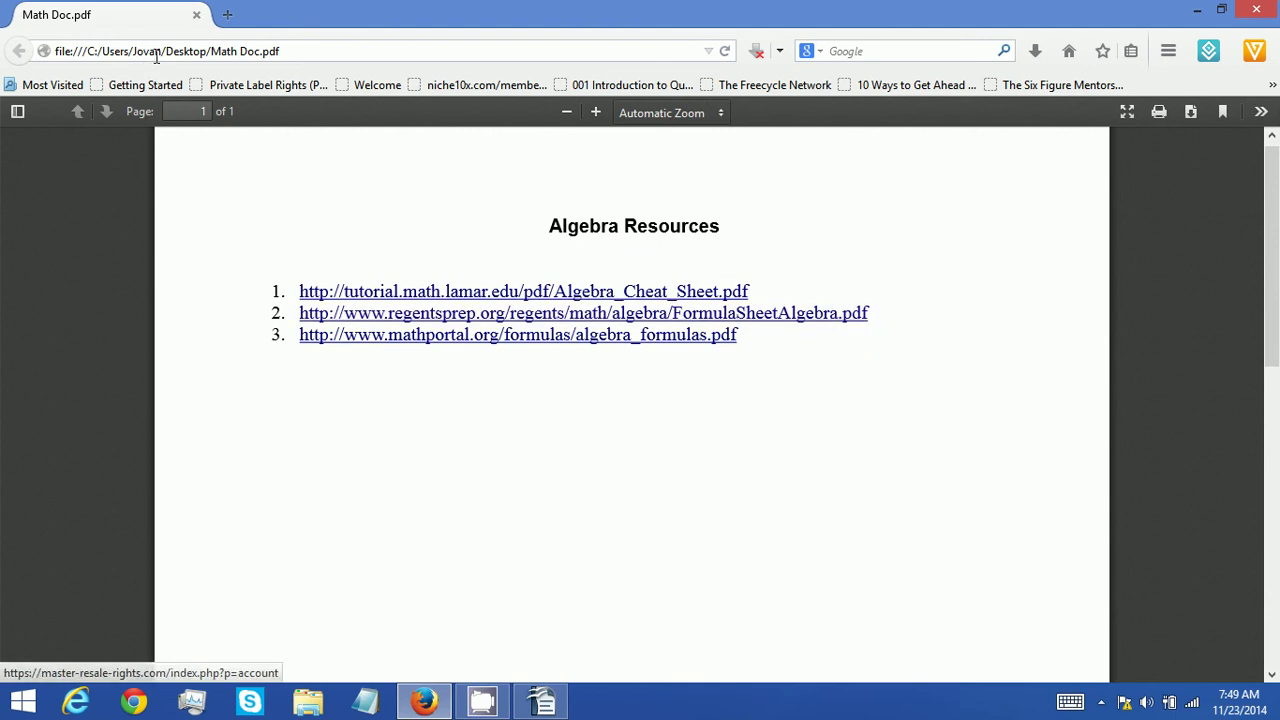
- Open the first, second and third algebra links each in a new tab
{"action": "right_click", "coordinate": [650, 295]}
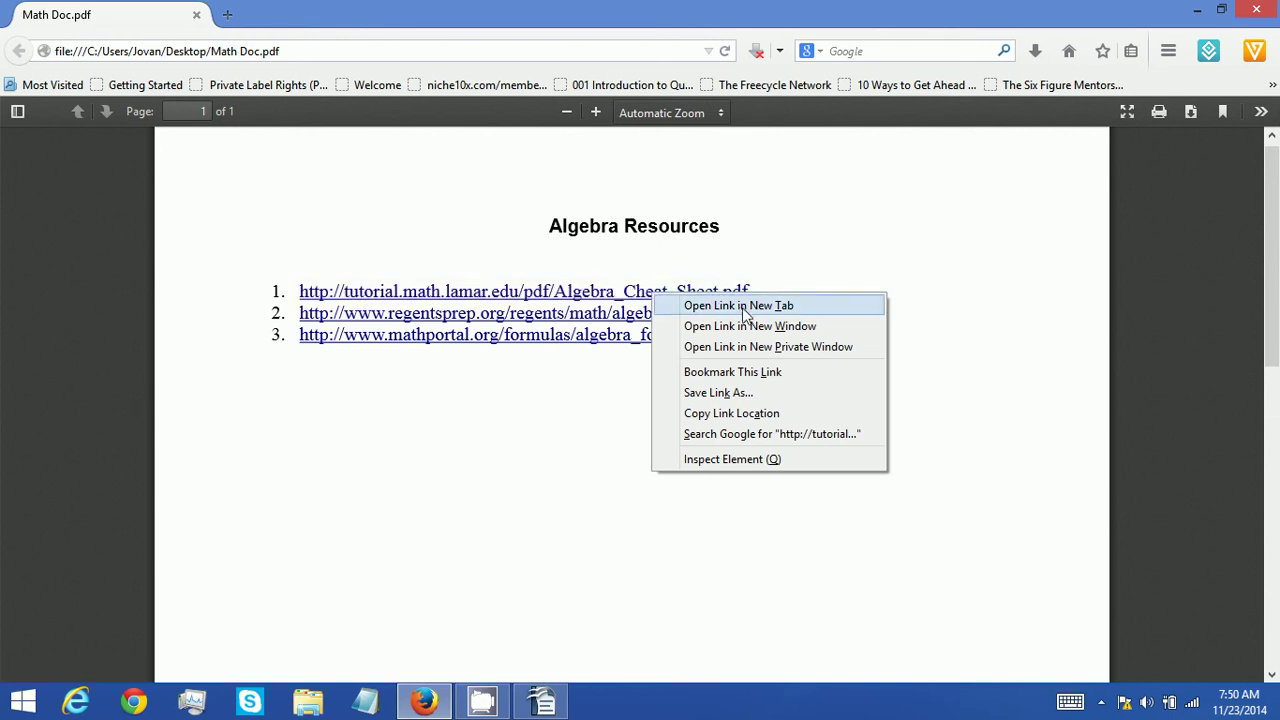
{"action": "left_click", "coordinate": [740, 306]}
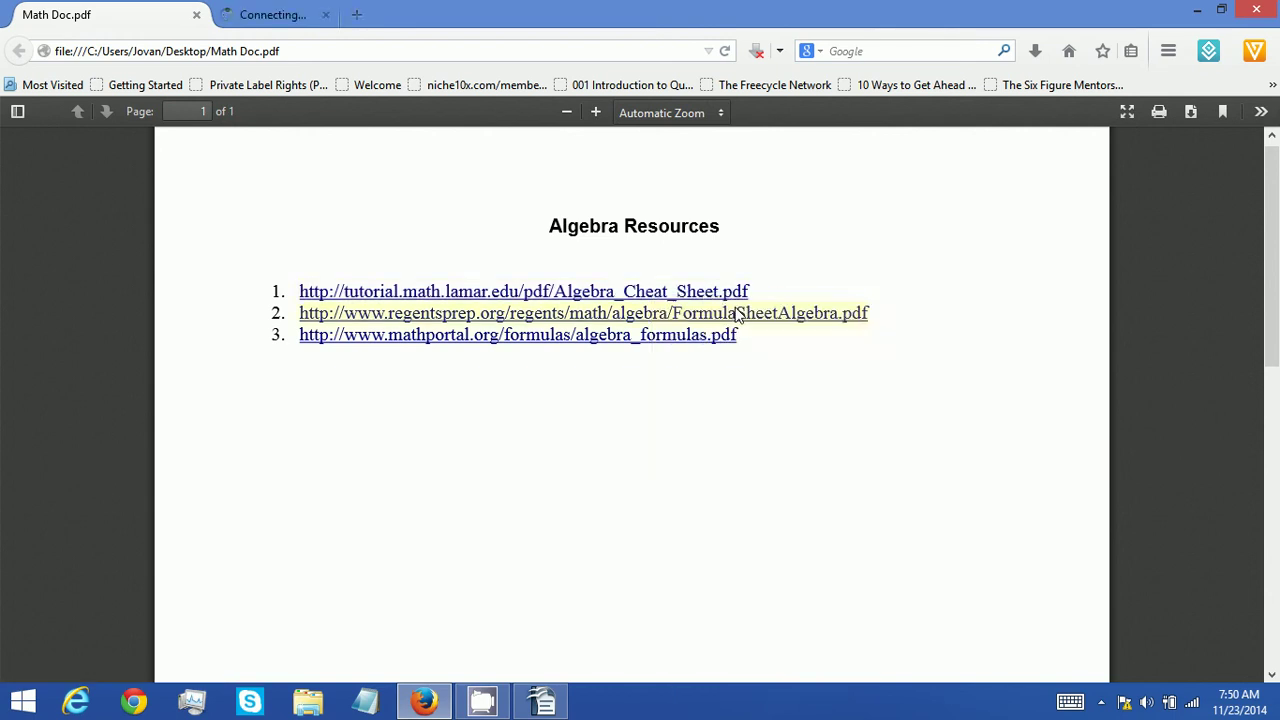
{"action": "right_click", "coordinate": [414, 310]}
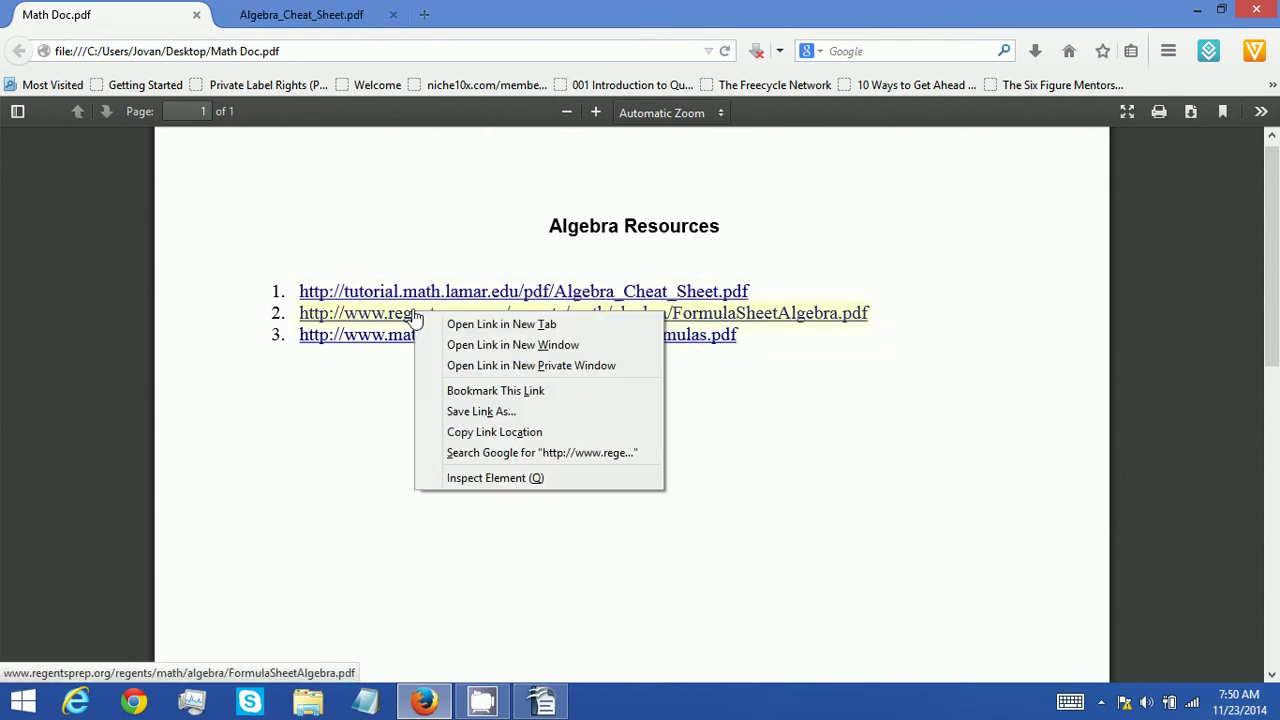
{"action": "left_click", "coordinate": [470, 328]}
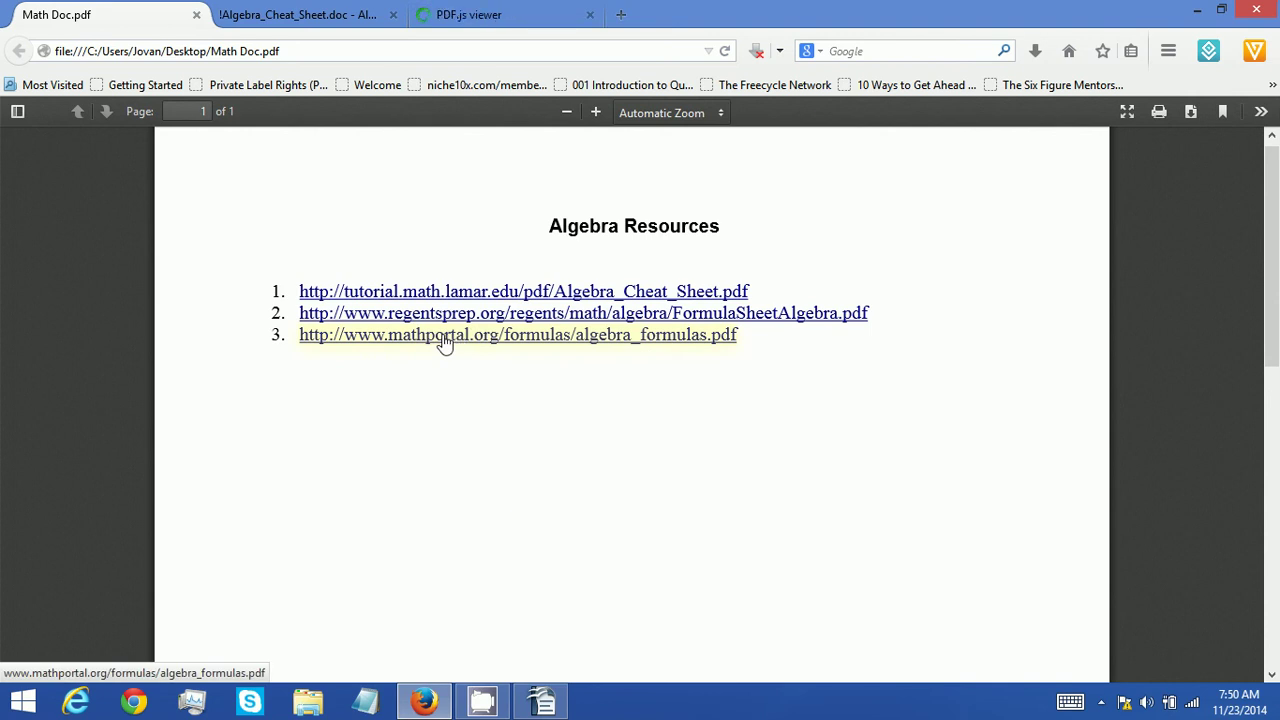
{"action": "right_click", "coordinate": [444, 342]}
{"action": "left_click", "coordinate": [486, 350]}
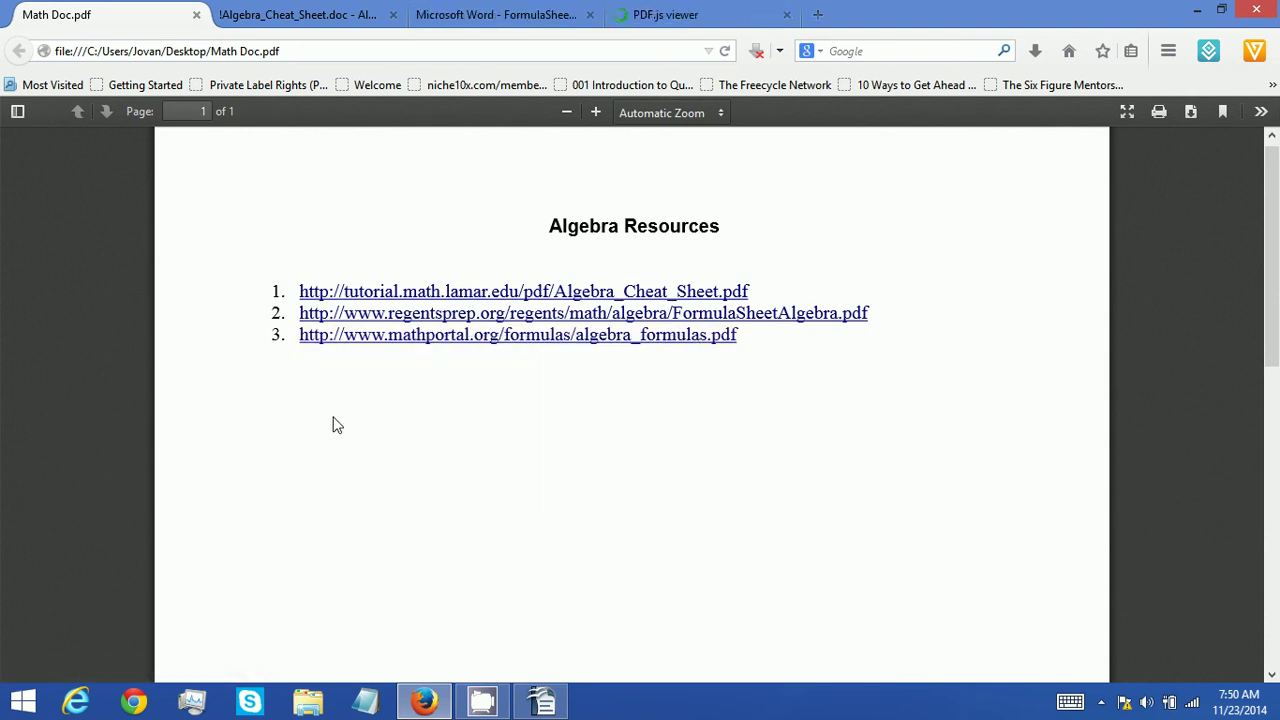
{"action": "left_click", "coordinate": [299, 15]}
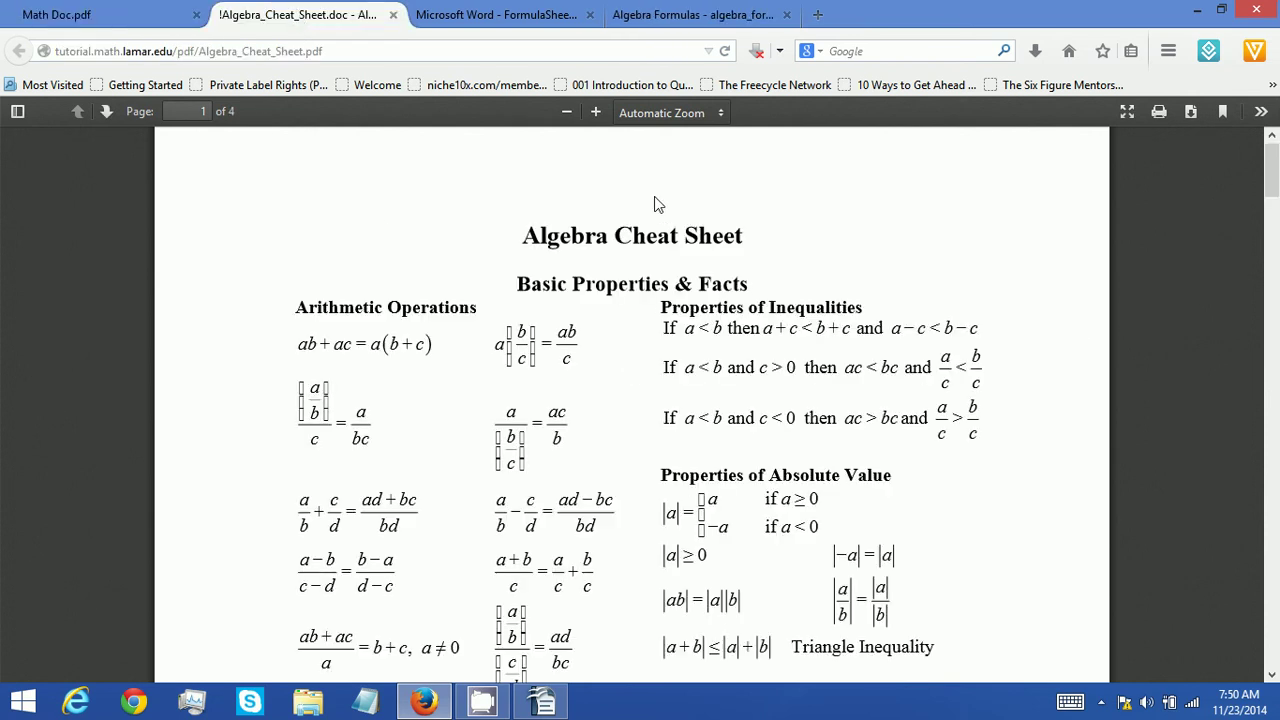
{"action": "left_click", "coordinate": [483, 22]}
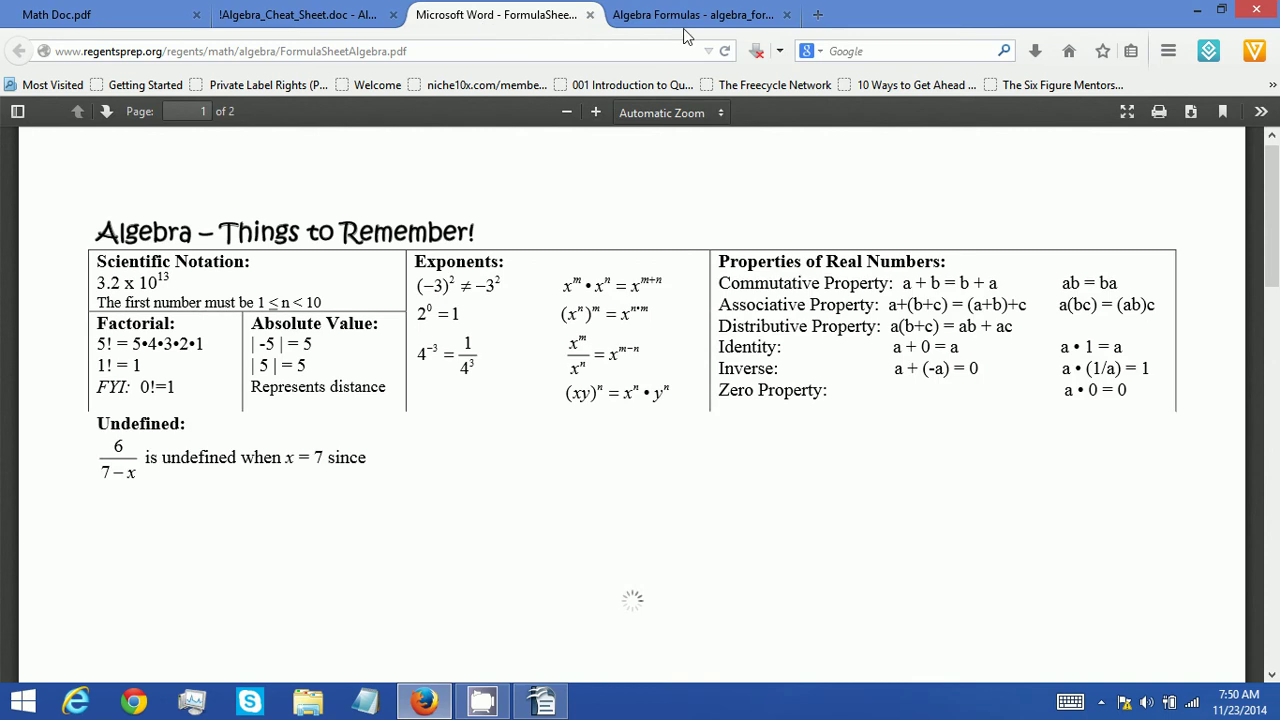
{"action": "left_click", "coordinate": [720, 14]}
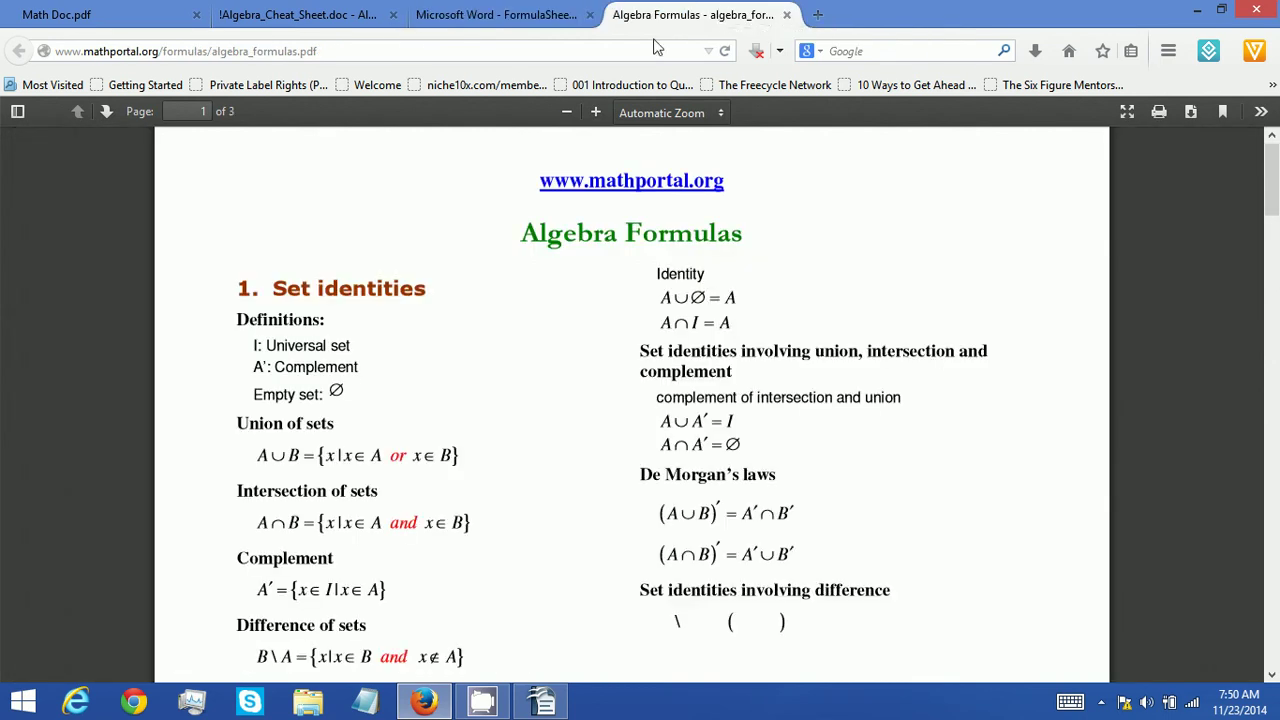
{"action": "left_click", "coordinate": [47, 12]}
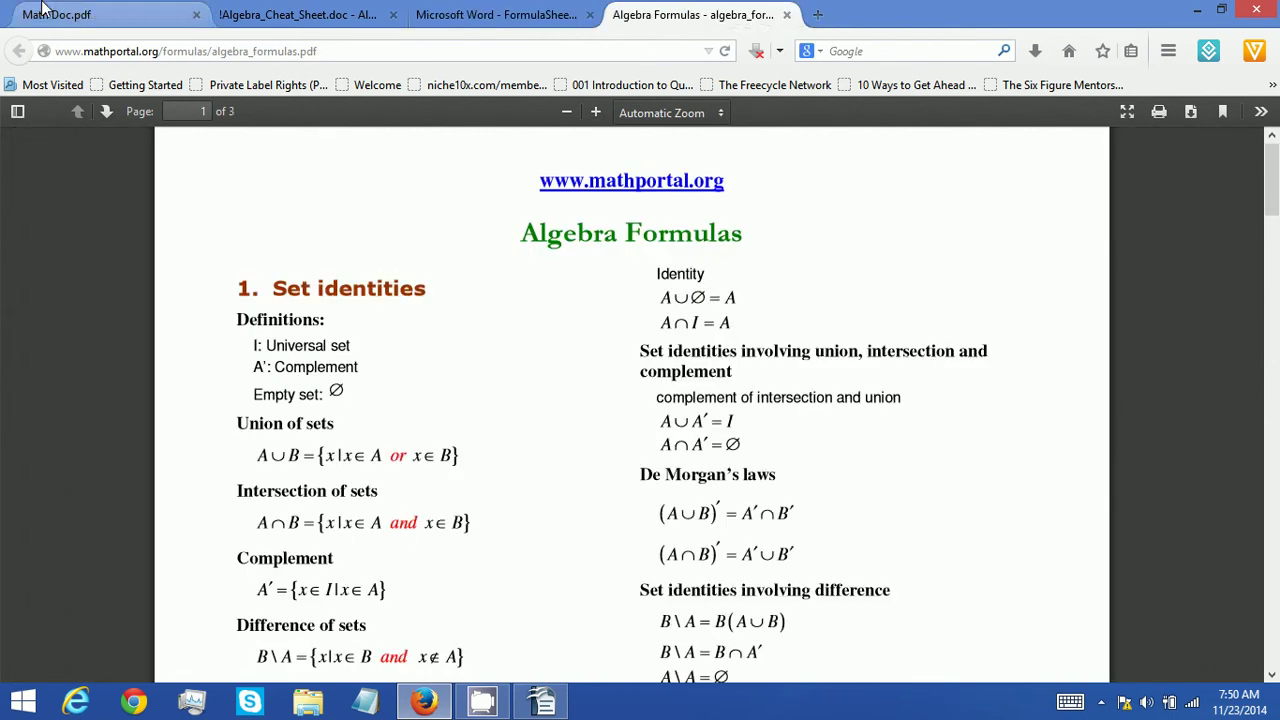
{"action": "left_click", "coordinate": [315, 14]}
{"action": "left_click", "coordinate": [475, 14]}
{"action": "left_click", "coordinate": [673, 12]}
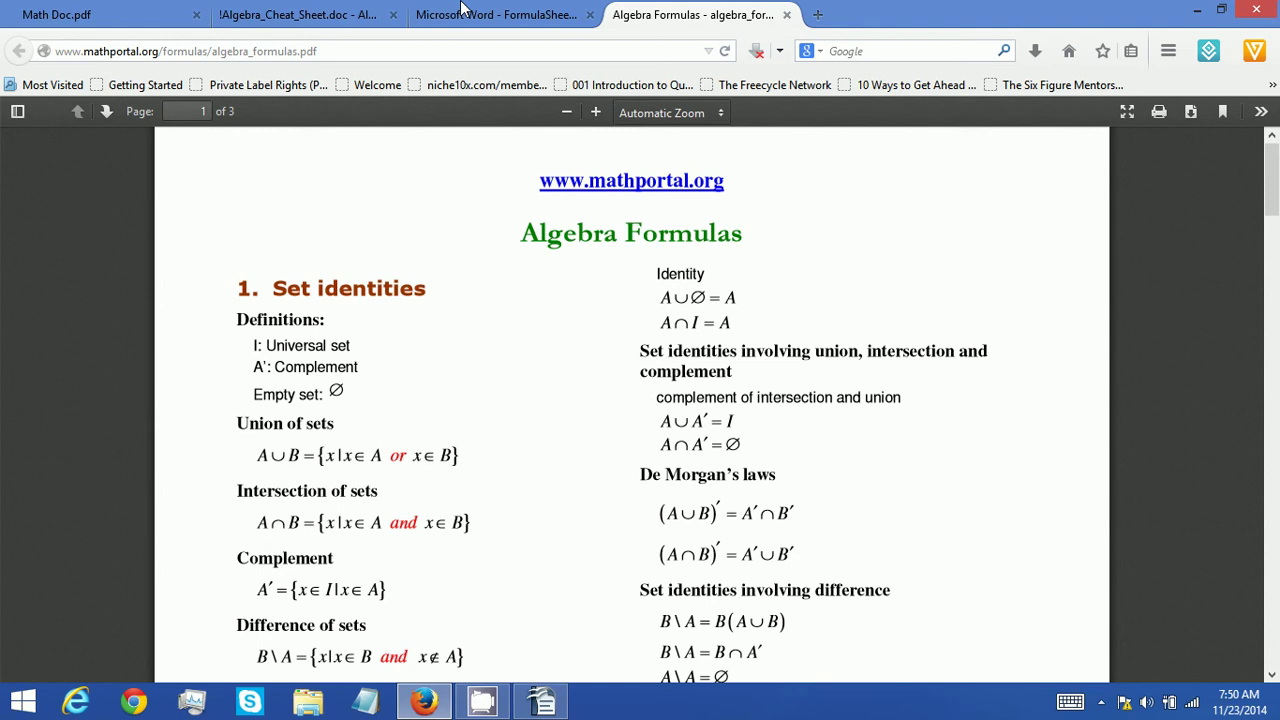
{"action": "left_click", "coordinate": [463, 14]}
{"action": "left_click", "coordinate": [285, 20]}
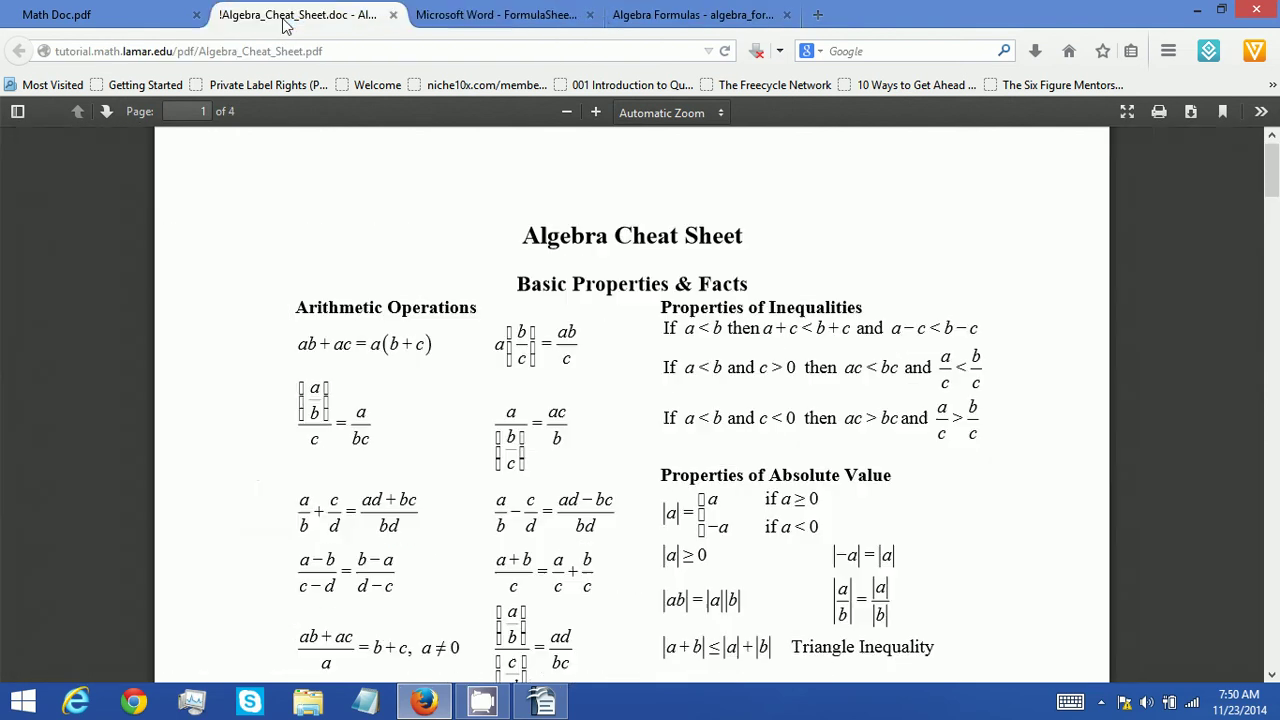
{"action": "left_click", "coordinate": [78, 14]}
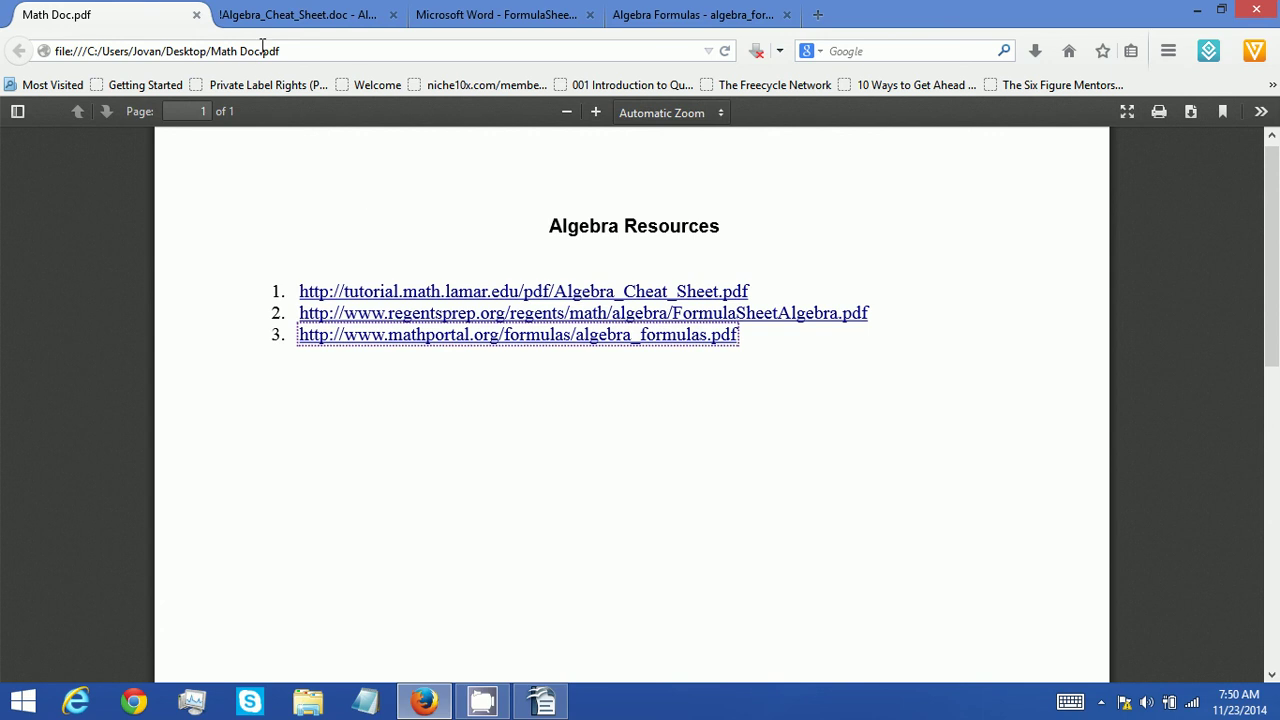
- Switch to the Algebra_Cheat_Sheet tab showing its first page
{"action": "left_click", "coordinate": [283, 20]}
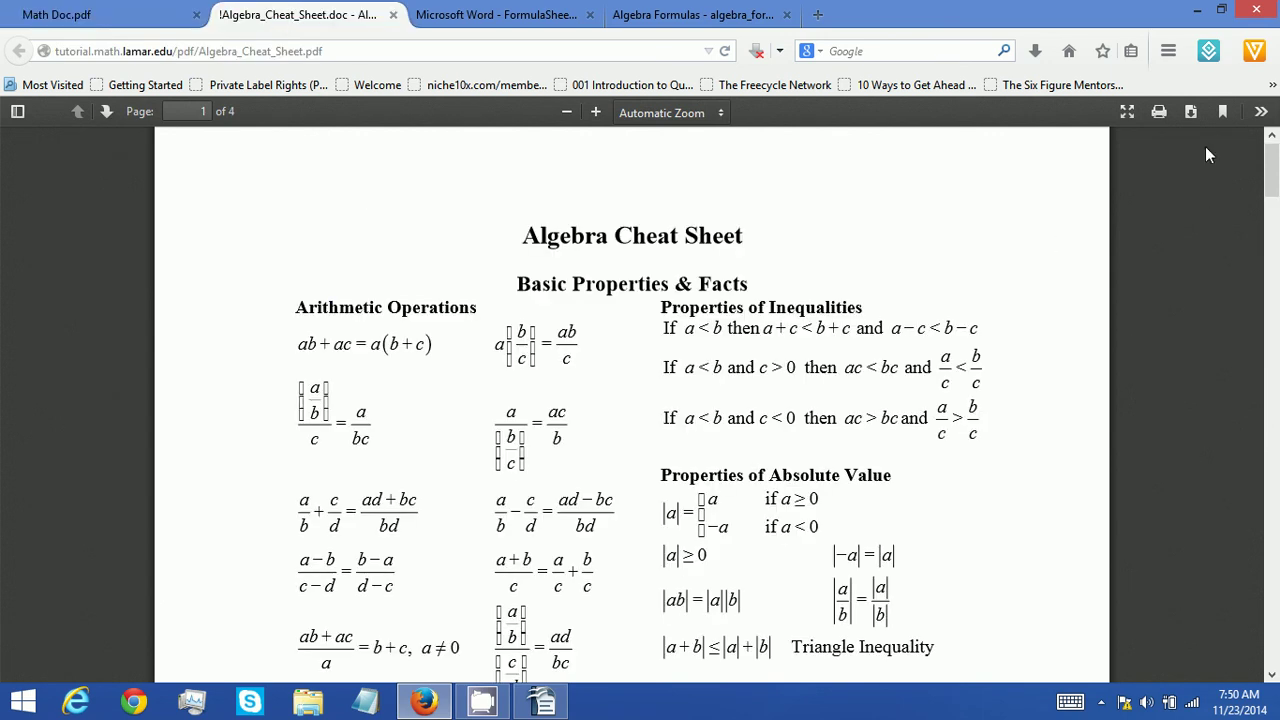